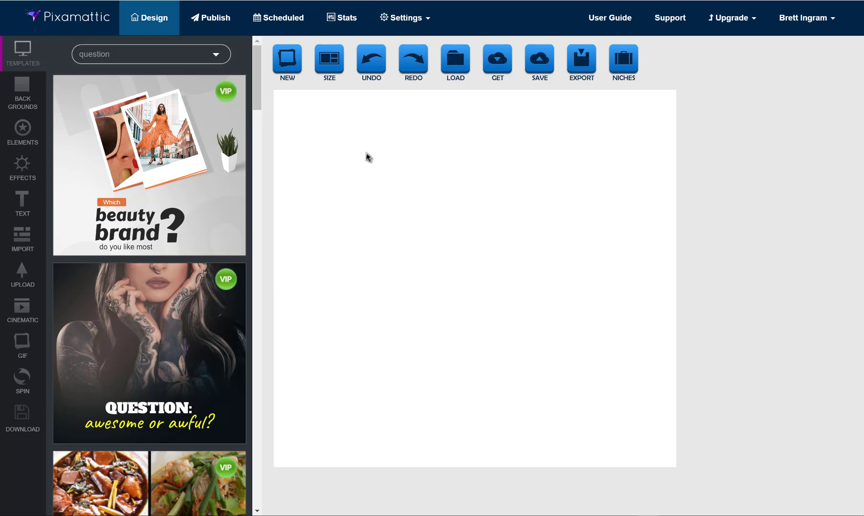
left_click(429, 22)
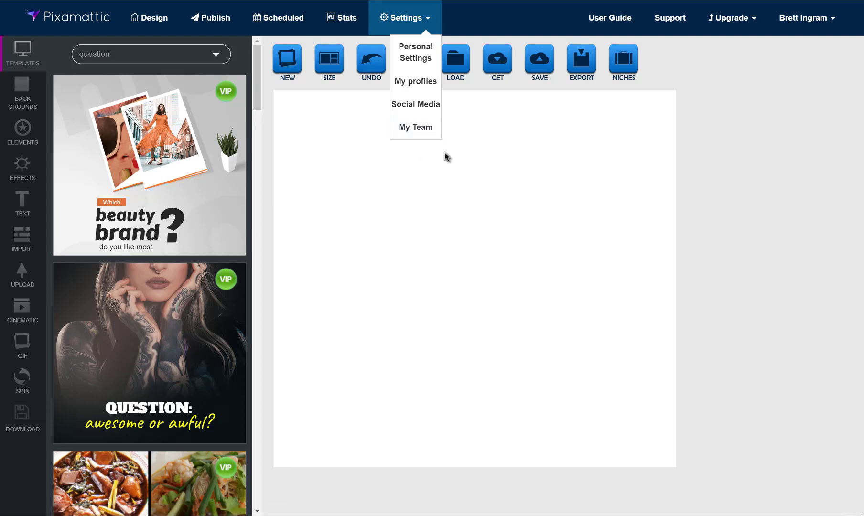
left_click(414, 24)
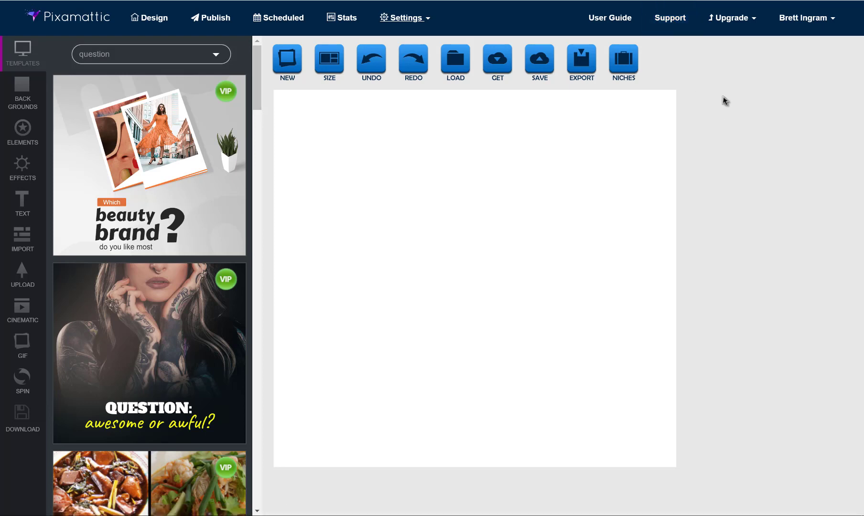
left_click(834, 23)
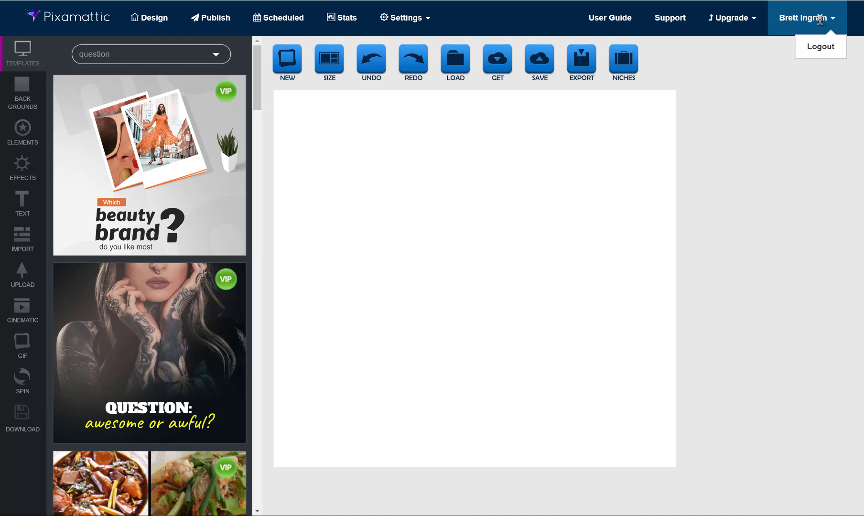
left_click(820, 20)
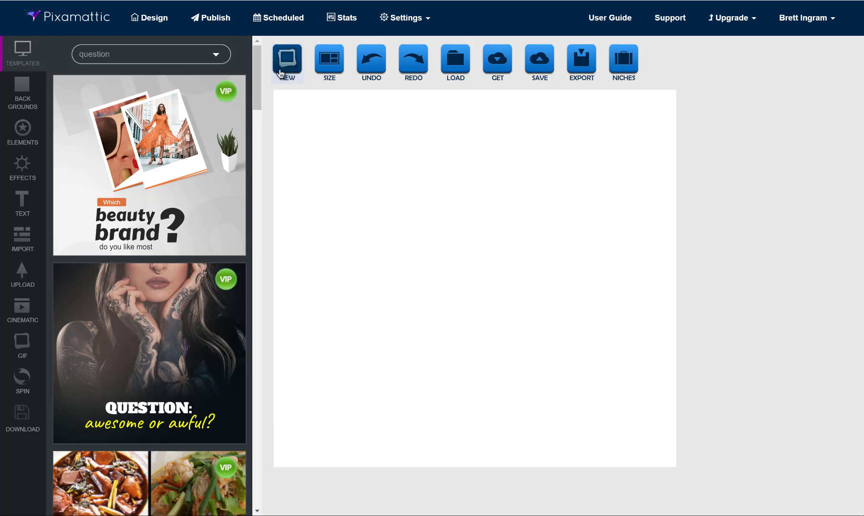
- Try the 1200 x 300 Etsy covers canvas size, and resize the canvas to 728 x 90 for leaderboard ads
left_click(323, 72)
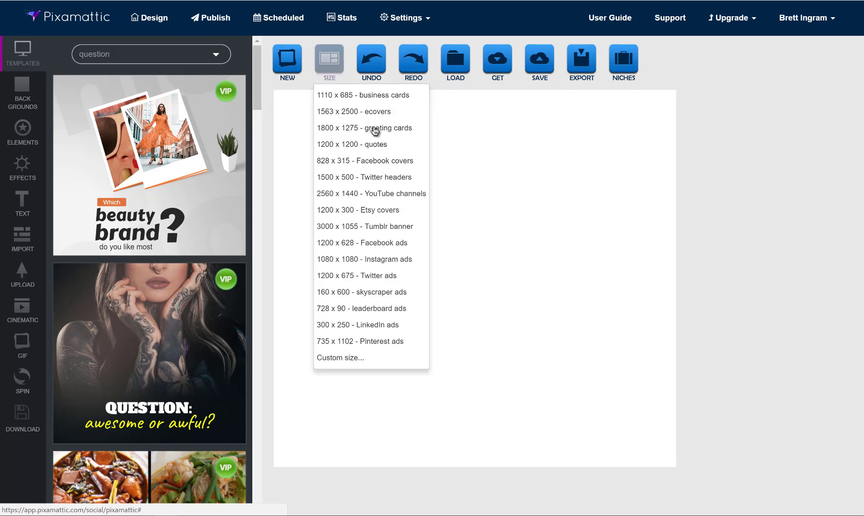
left_click(373, 211)
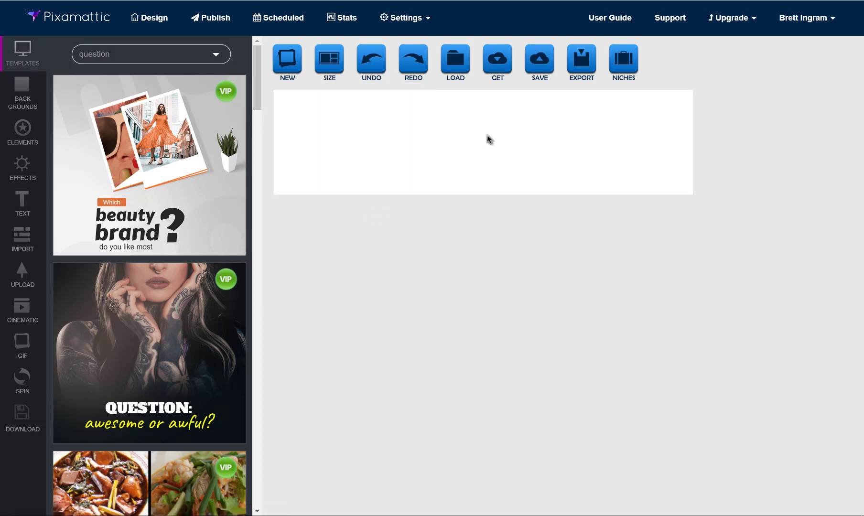
left_click(330, 59)
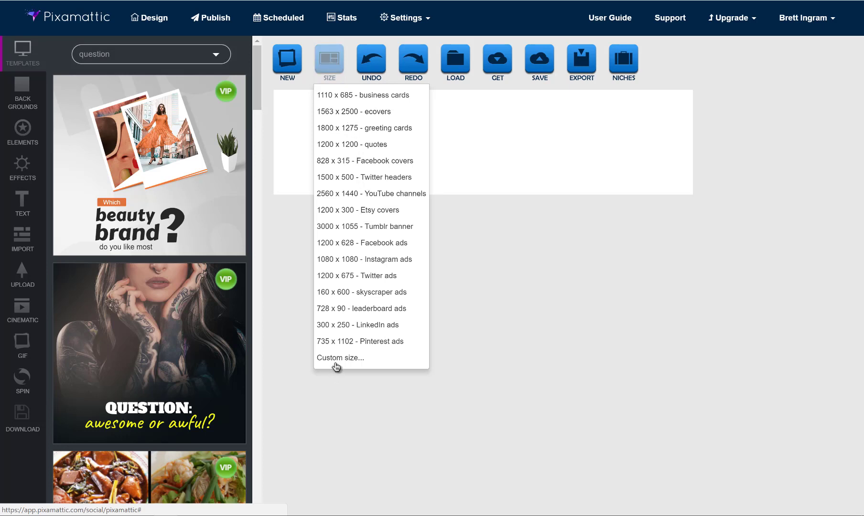
left_click(367, 308)
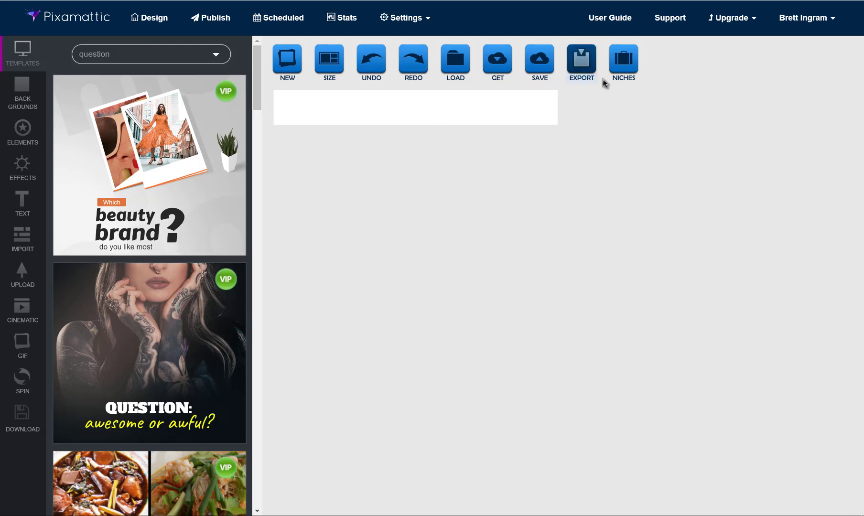
- Examine the available niches, the template categories and the question templates
left_click(628, 67)
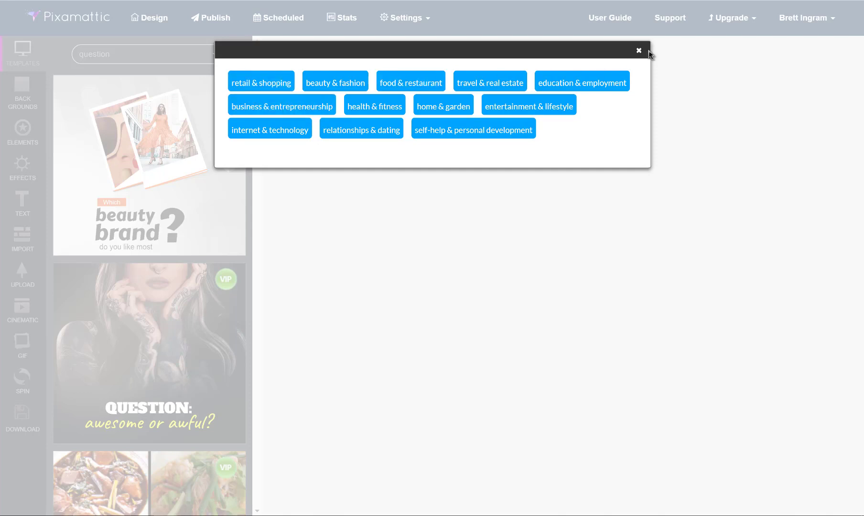
left_click(639, 52)
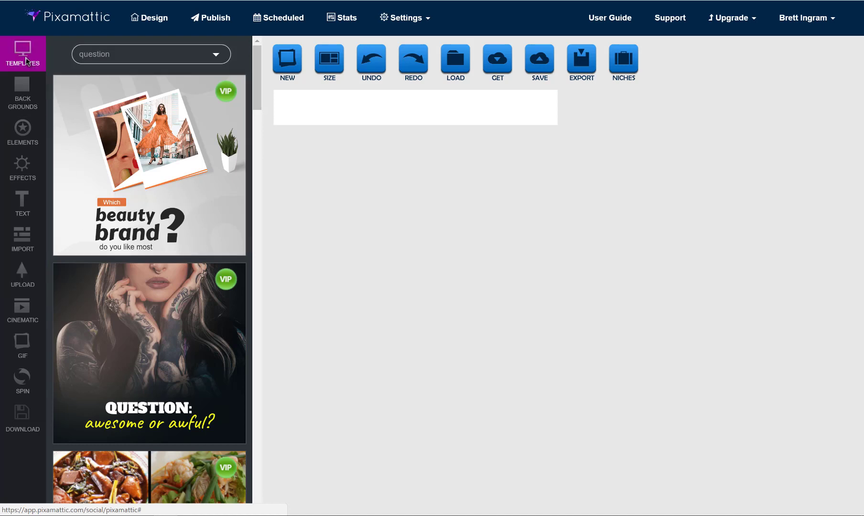
left_click(160, 55)
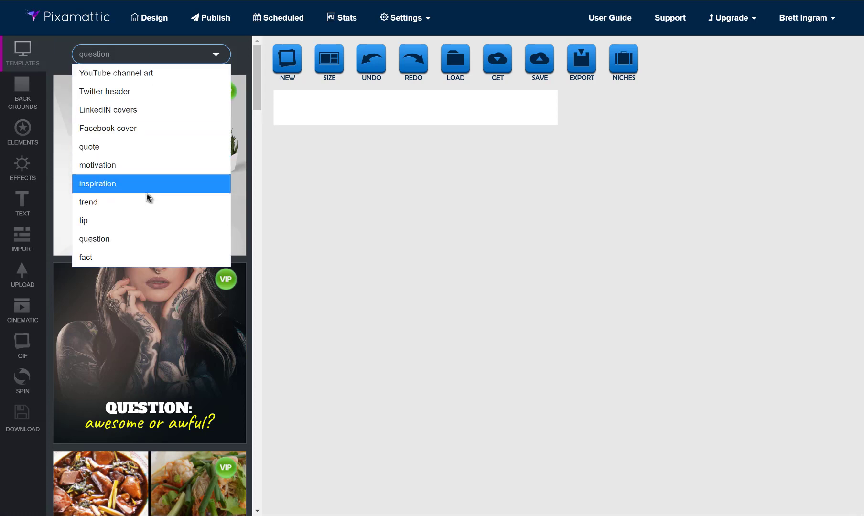
left_click(146, 57)
left_click(145, 54)
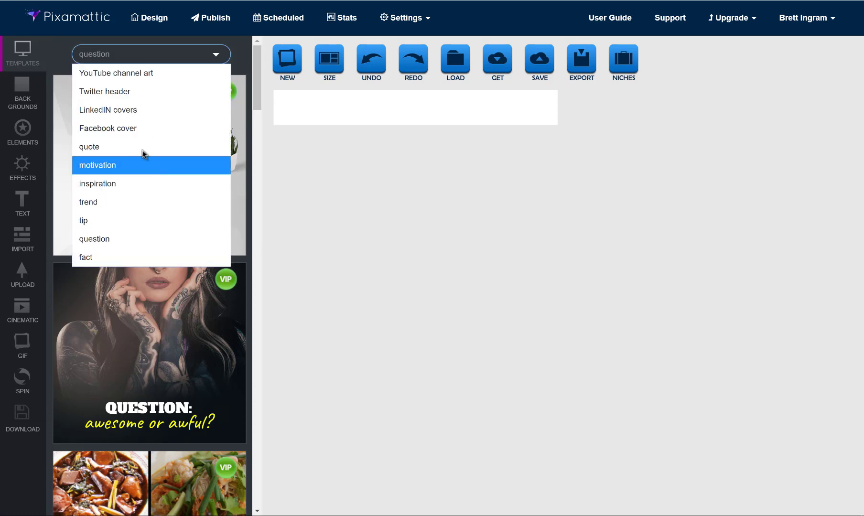
left_click(155, 58)
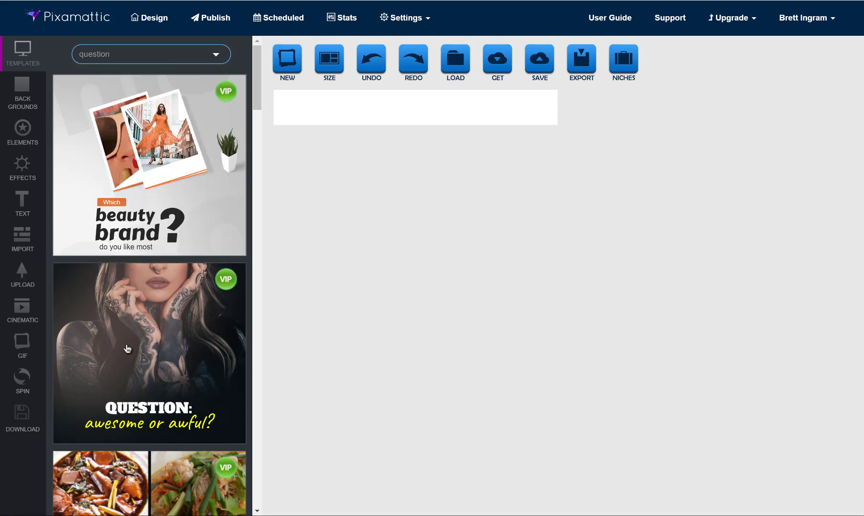
scroll(155, 186, "down", 5)
scroll(155, 177, "up", 5)
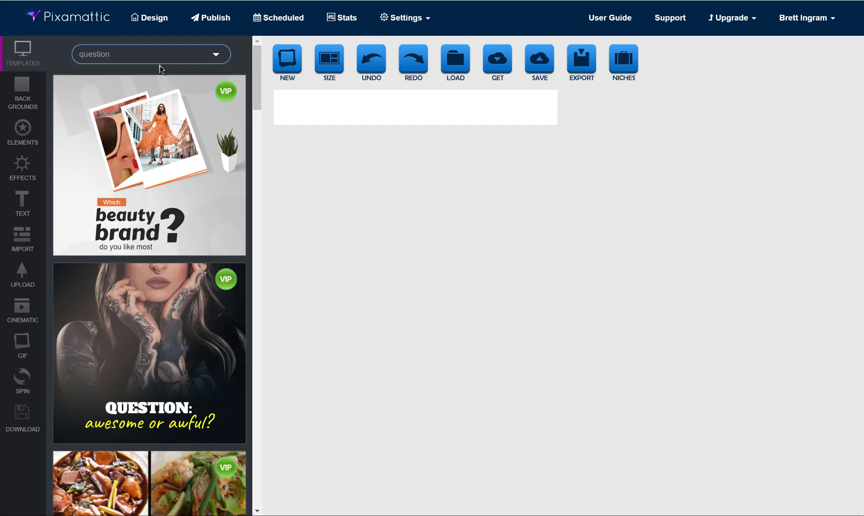
- Display the background images in the Business/Entrepreneur category
left_click(22, 90)
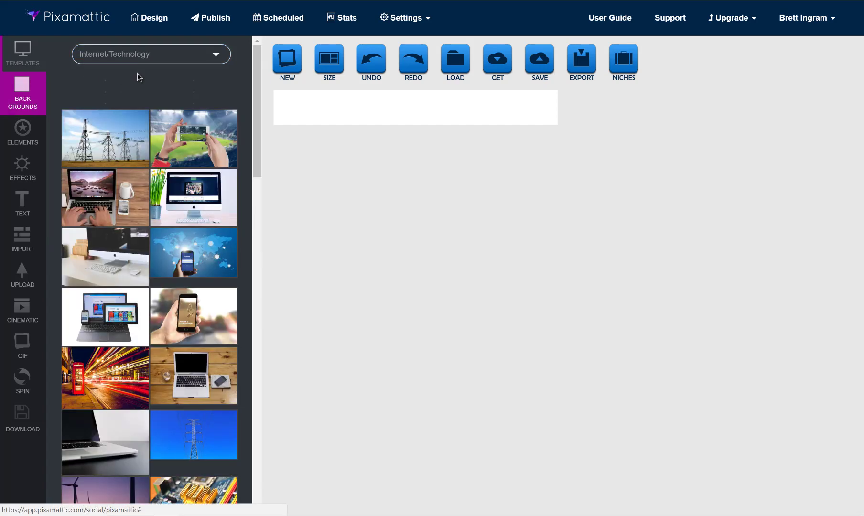
left_click(163, 57)
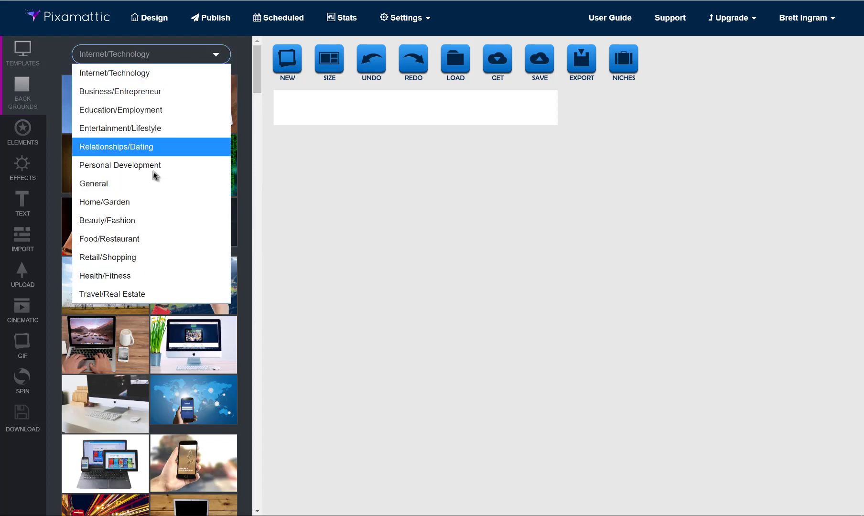
left_click(149, 92)
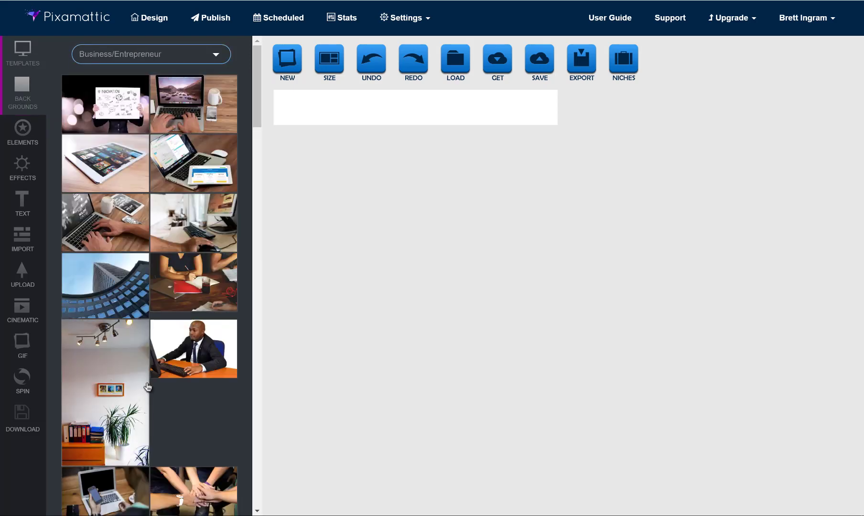
- Add the orange gradient rectangle from the shapes category of elements to the canvas
left_click(35, 139)
left_click(180, 59)
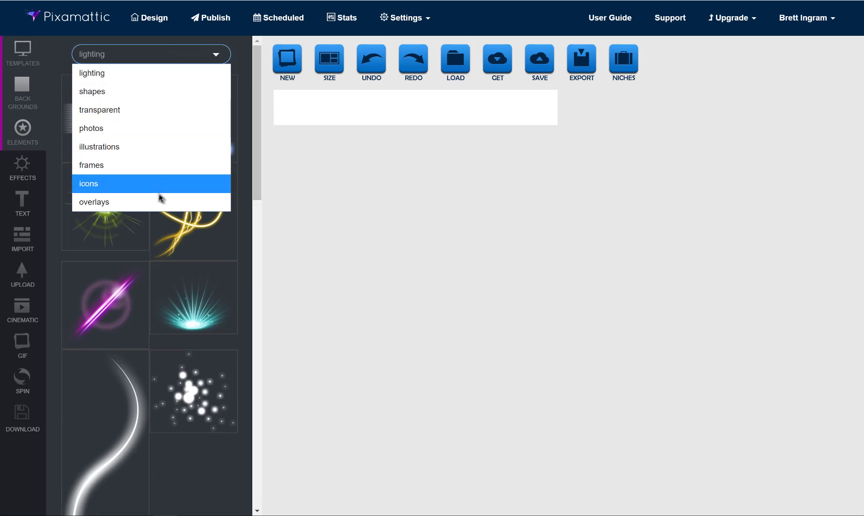
left_click(249, 145)
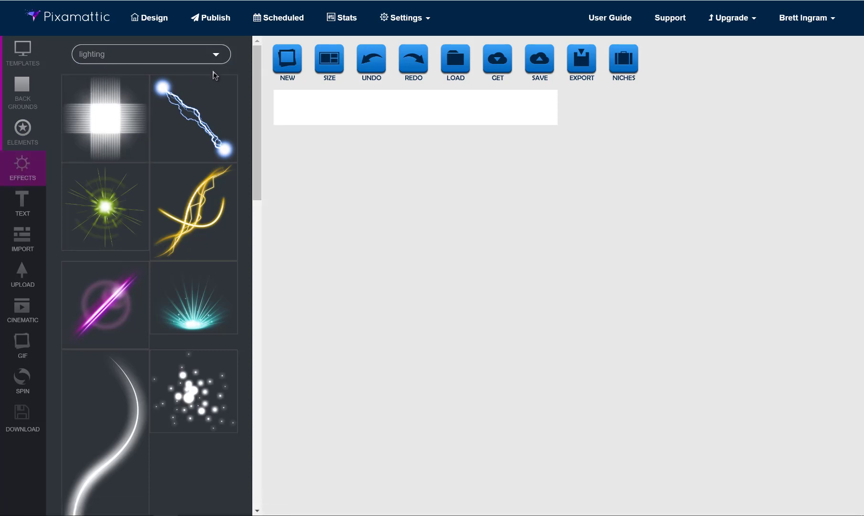
left_click(124, 62)
left_click(120, 90)
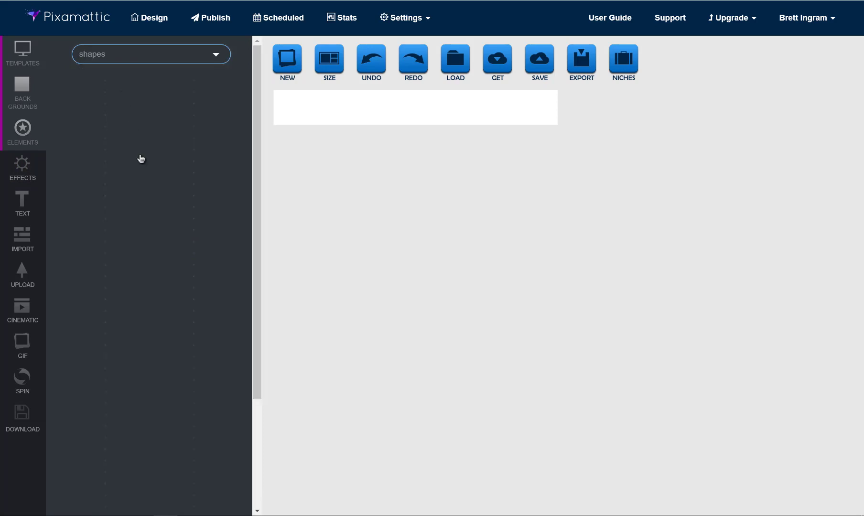
left_click(123, 187)
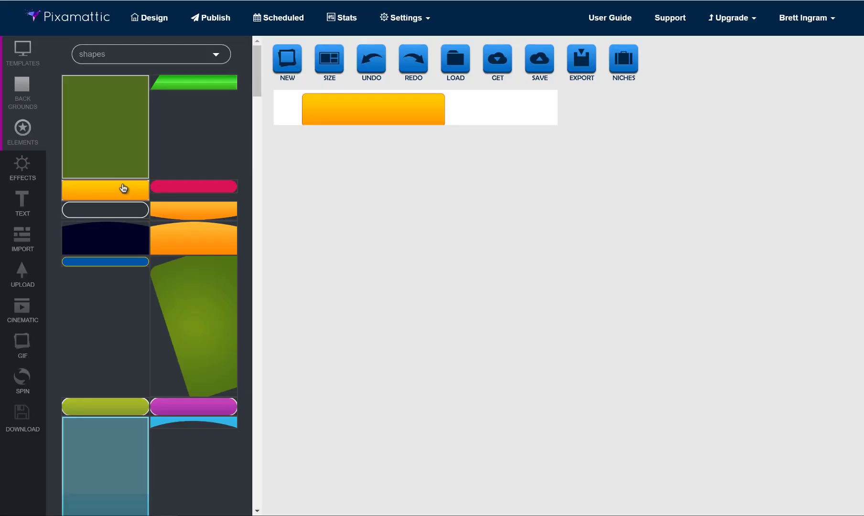
- Examine the orange rectangle's properties and the available effects, including image filters, lighting, gradient overlays and patterns
left_click(411, 113)
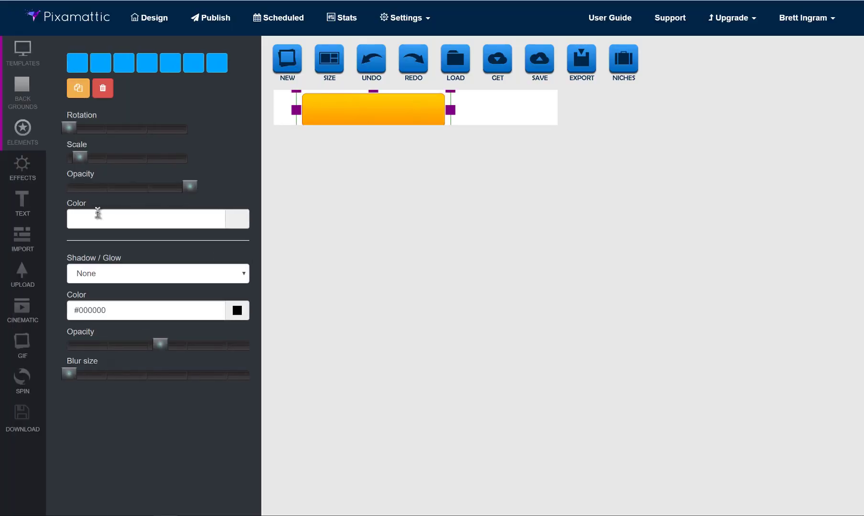
left_click(26, 167)
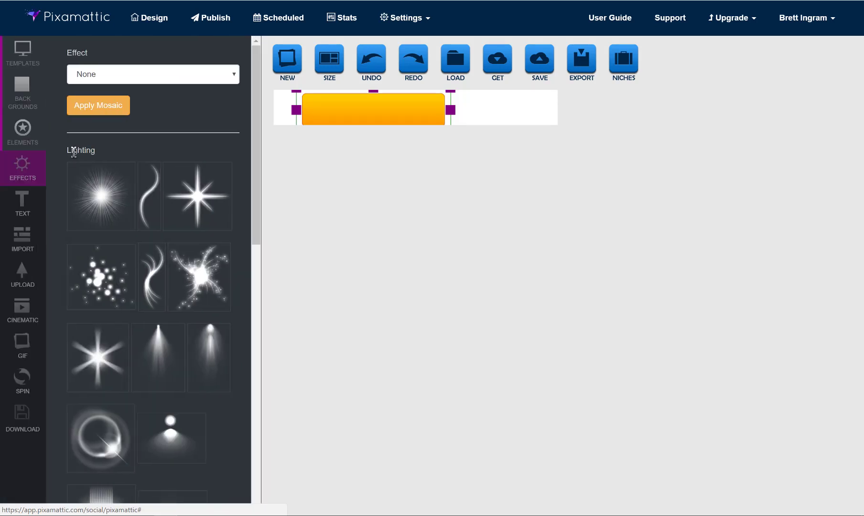
left_click(161, 81)
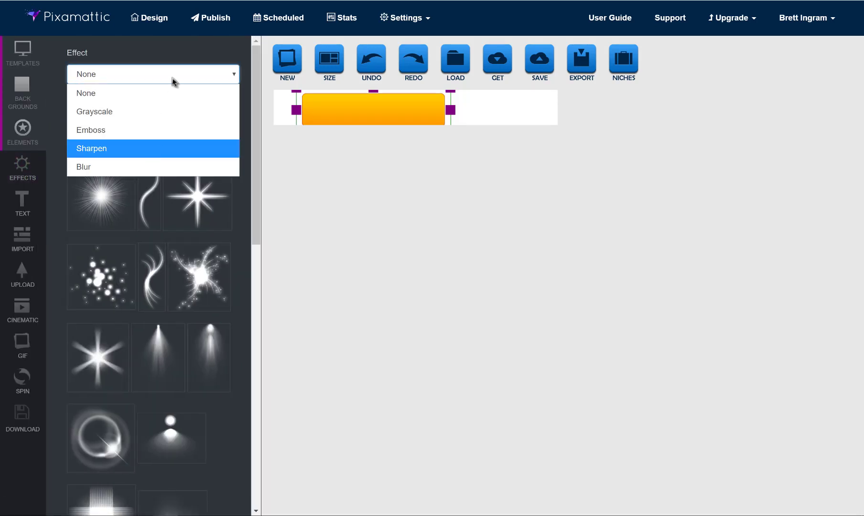
left_click(176, 45)
scroll(187, 226, "down", 8)
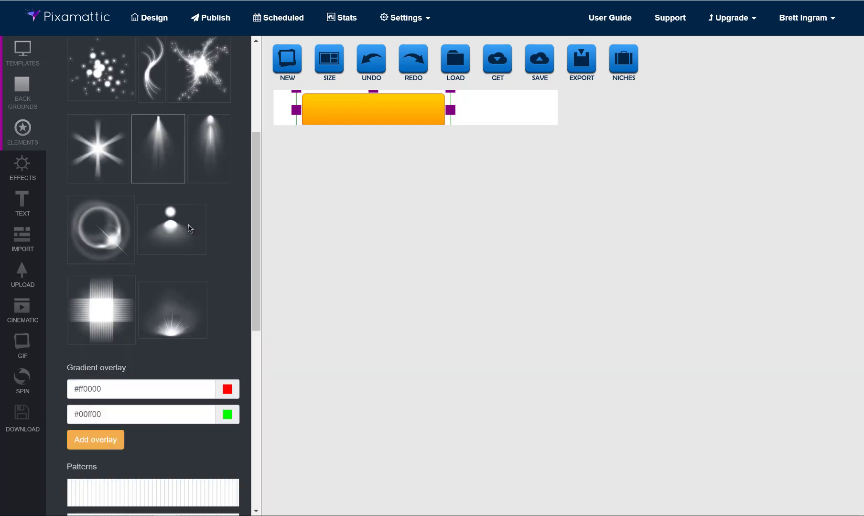
scroll(186, 240, "down", 3)
scroll(166, 213, "up", 6)
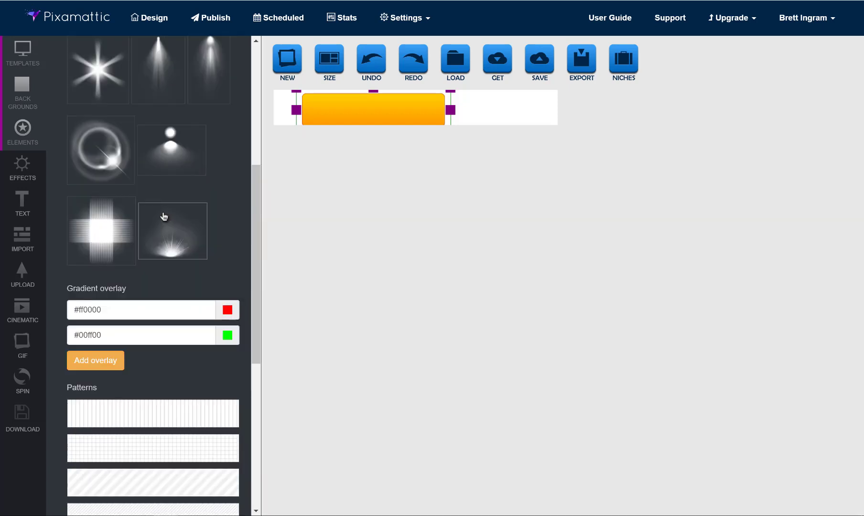
- Add a default text object to the canvas and select it to show its formatting options
left_click(45, 192)
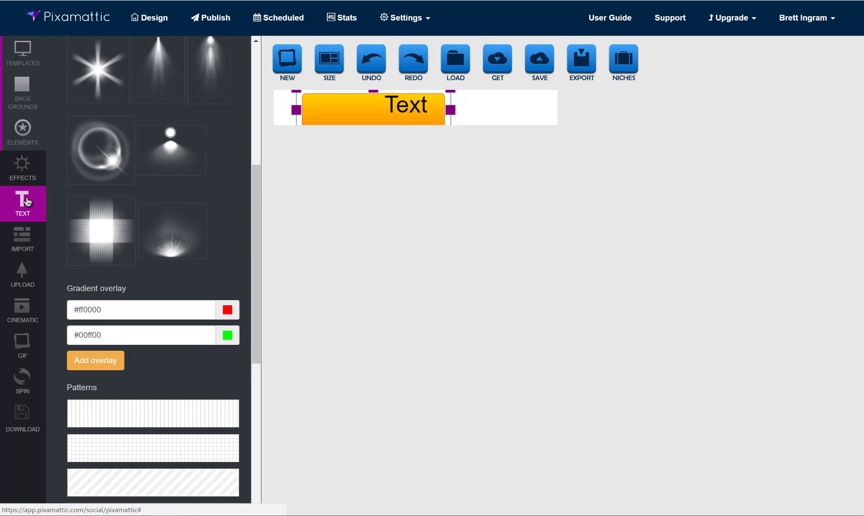
left_click(395, 113)
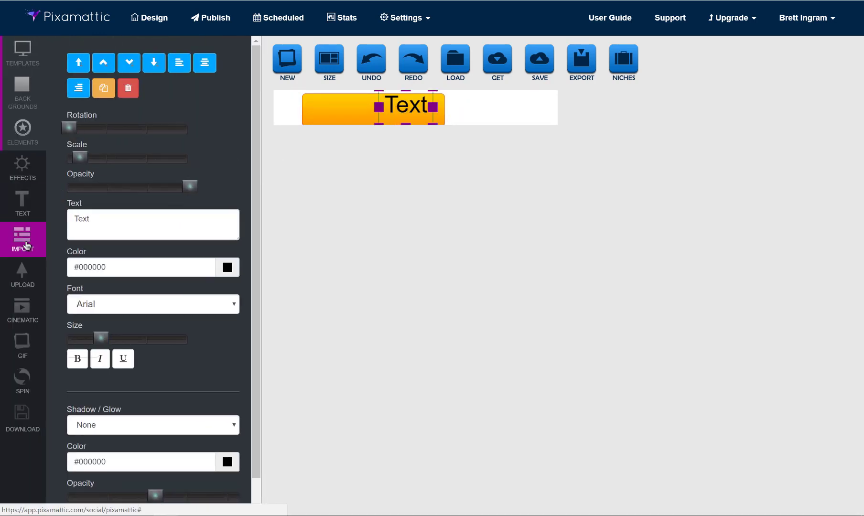
- Examine the image import sources and the image upload options, and return to the template library
left_click(25, 244)
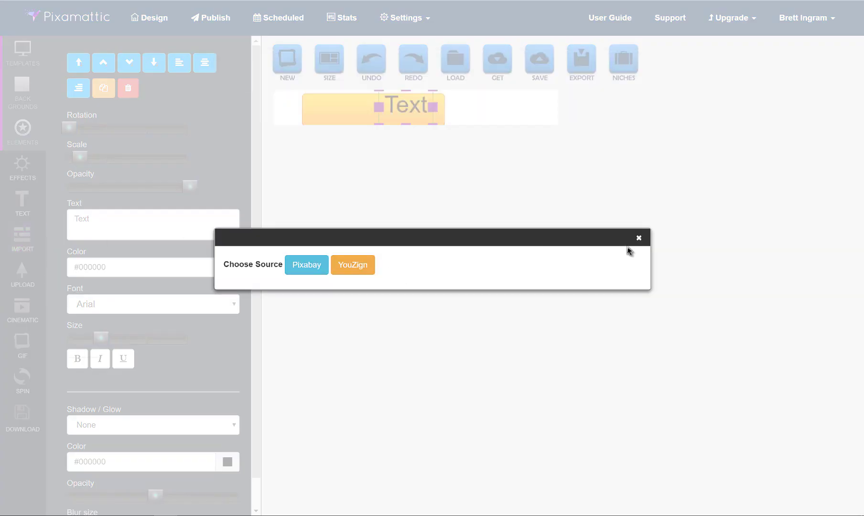
left_click(639, 238)
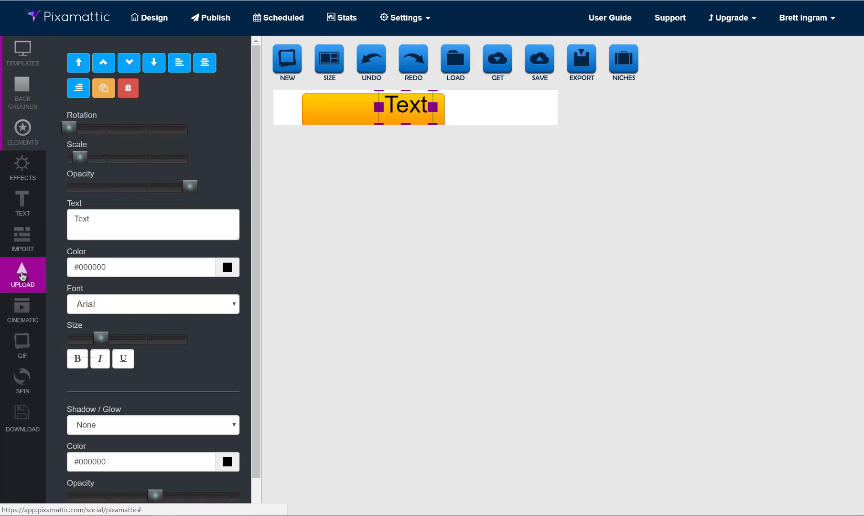
left_click(23, 276)
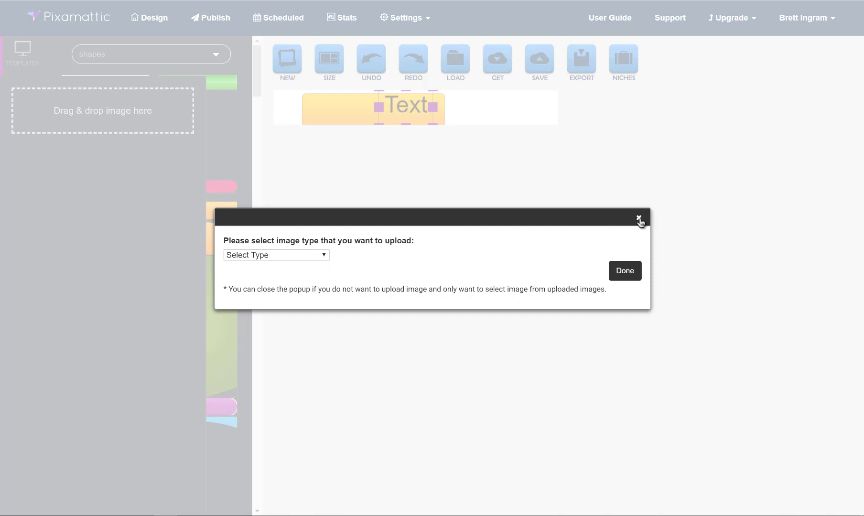
left_click(639, 219)
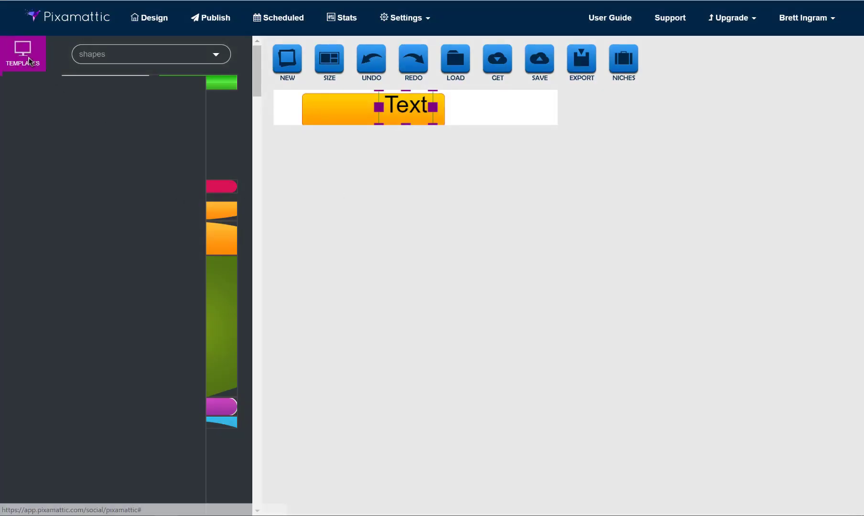
left_click(29, 55)
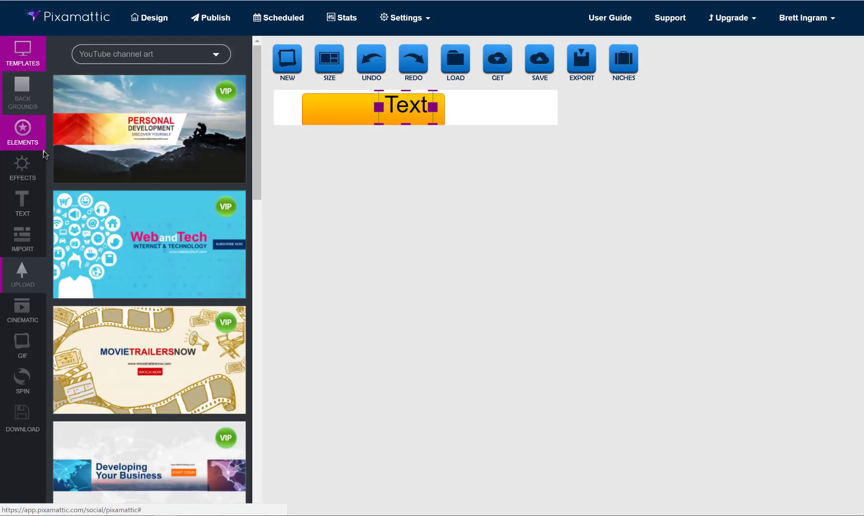
- Examine the cinematic video source options and the GIF slide timeline, closing both
left_click(22, 310)
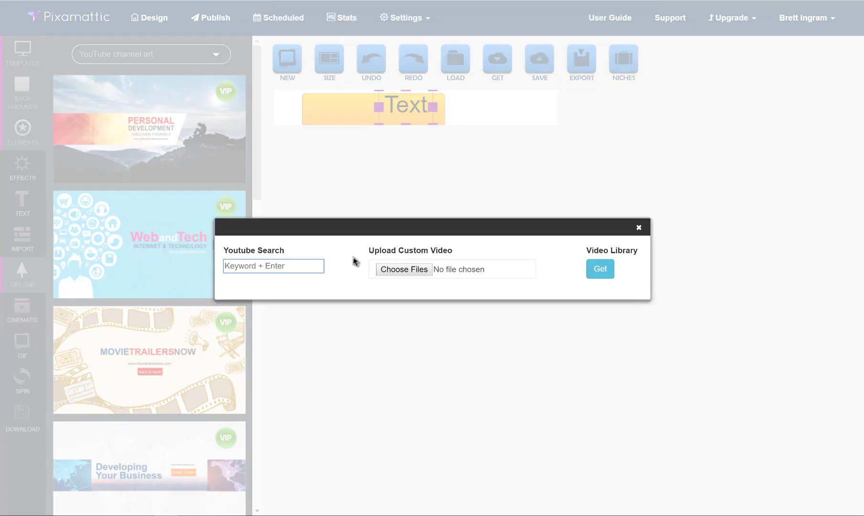
left_click(638, 228)
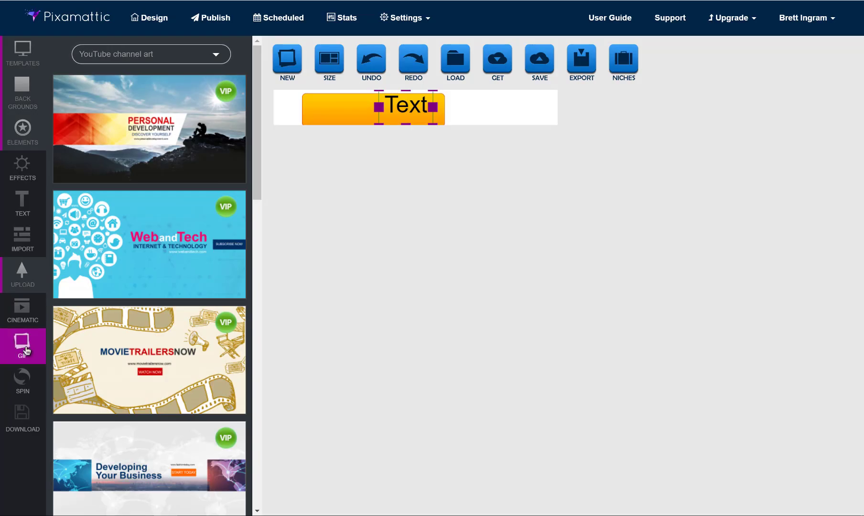
left_click(23, 345)
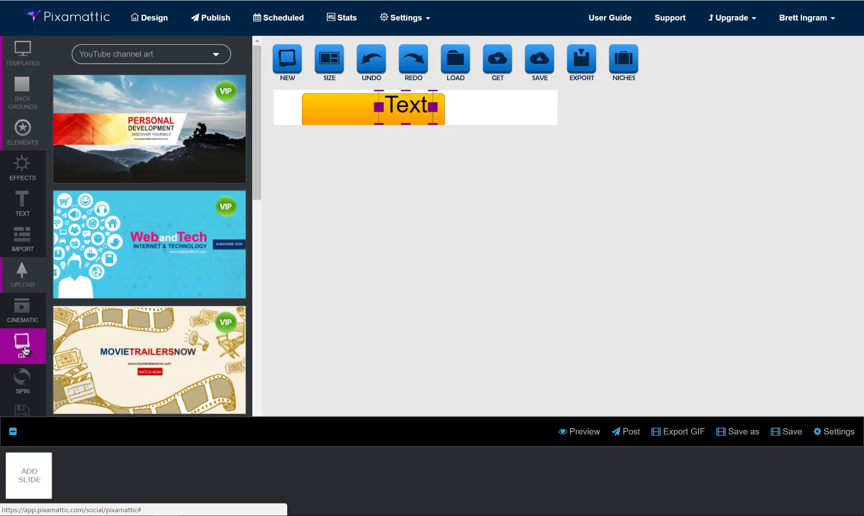
left_click(26, 351)
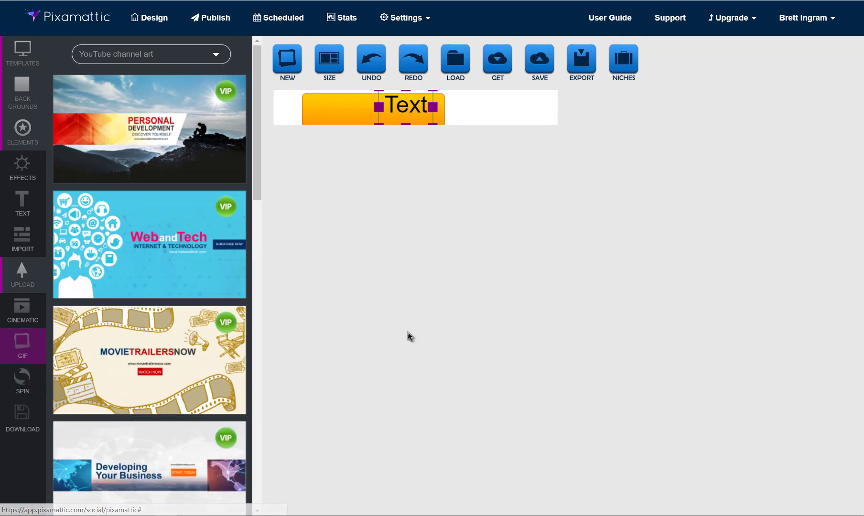